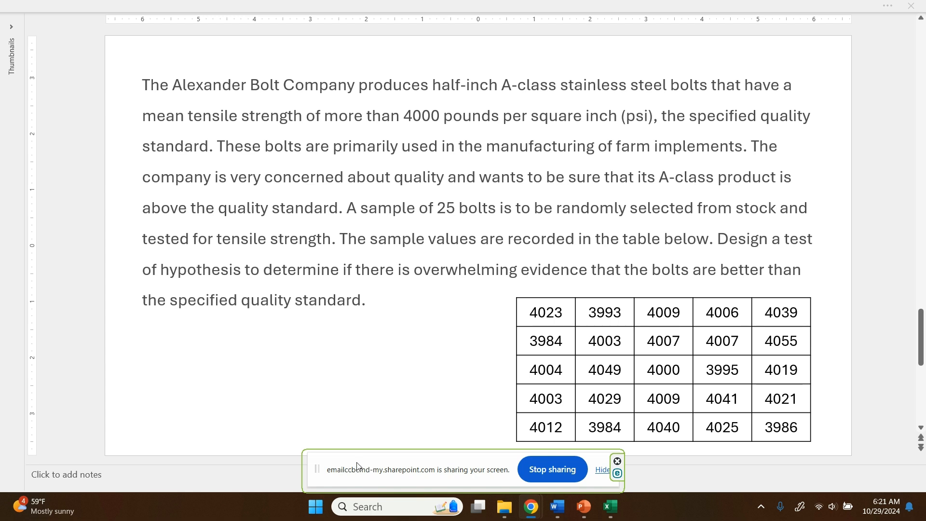
Step: Ink the H0 and Ha labels with colons below the bolt problem paragraph
left_click_drag(346, 472, 6, 452)
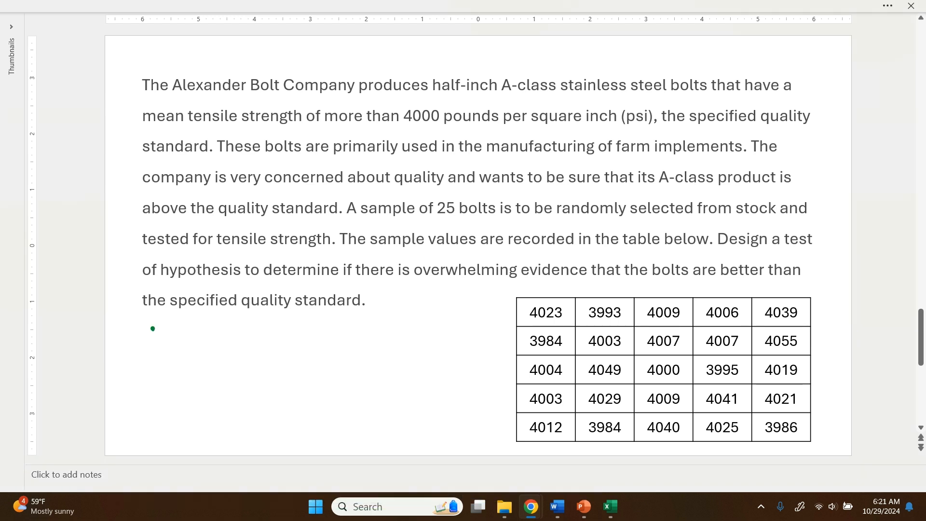
mouse_move(155, 330)
left_mouse_down()
mouse_move(154, 349)
mouse_move(176, 355)
left_mouse_up()
mouse_move(155, 339)
left_mouse_down()
mouse_move(202, 347)
mouse_move(157, 389)
mouse_move(179, 393)
mouse_move(177, 384)
mouse_move(204, 395)
left_mouse_up()
left_click(215, 375)
left_click(216, 387)
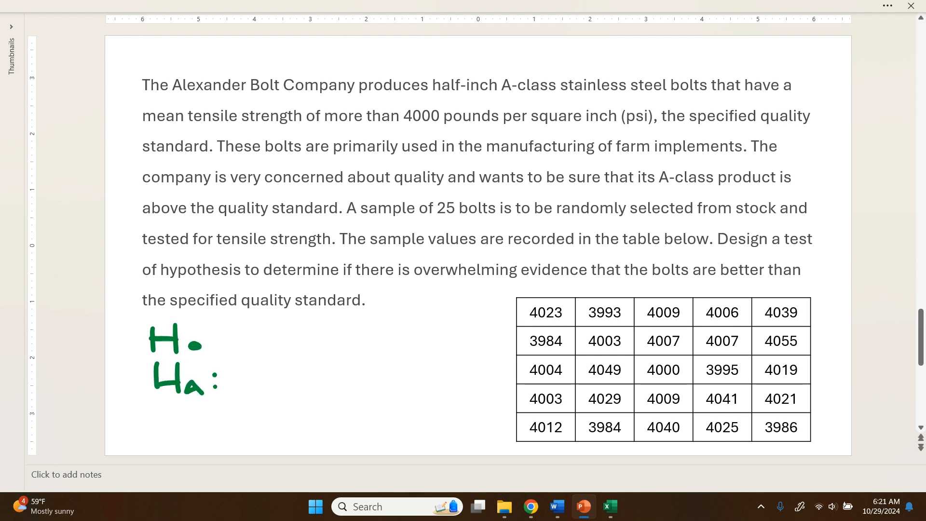
left_click(216, 344)
Step: Complete the hypotheses as H0: μ = 4000 and Ha: μ > 4000
mouse_move(229, 354)
left_mouse_down()
mouse_move(253, 335)
mouse_move(278, 339)
left_mouse_up()
mouse_move(226, 403)
left_mouse_down()
mouse_move(257, 377)
mouse_move(271, 382)
left_mouse_up()
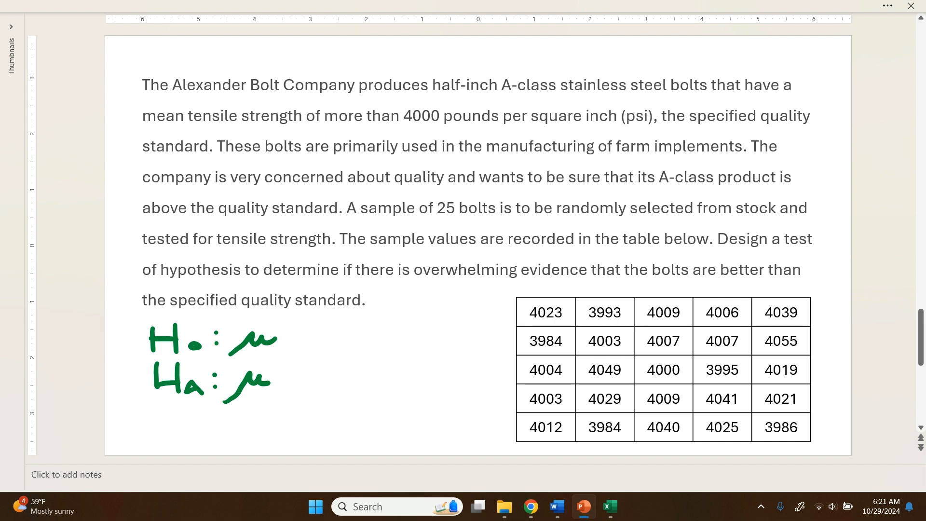
mouse_move(293, 336)
left_mouse_down()
mouse_move(347, 347)
mouse_move(405, 346)
mouse_move(403, 335)
left_mouse_up()
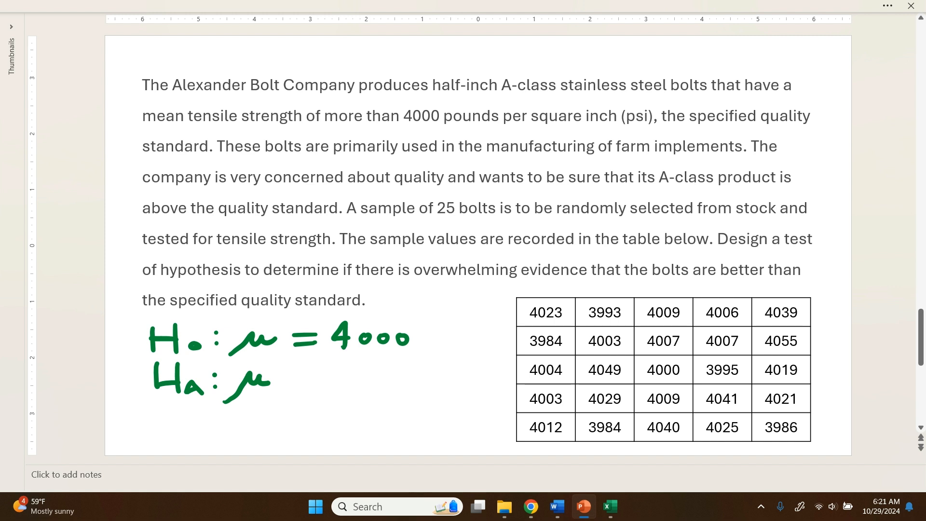
mouse_move(295, 369)
left_mouse_down()
mouse_move(311, 380)
mouse_move(294, 390)
left_mouse_up()
mouse_move(343, 374)
left_mouse_down()
mouse_move(343, 391)
mouse_move(334, 380)
mouse_move(363, 385)
mouse_move(361, 373)
mouse_move(395, 385)
left_mouse_up()
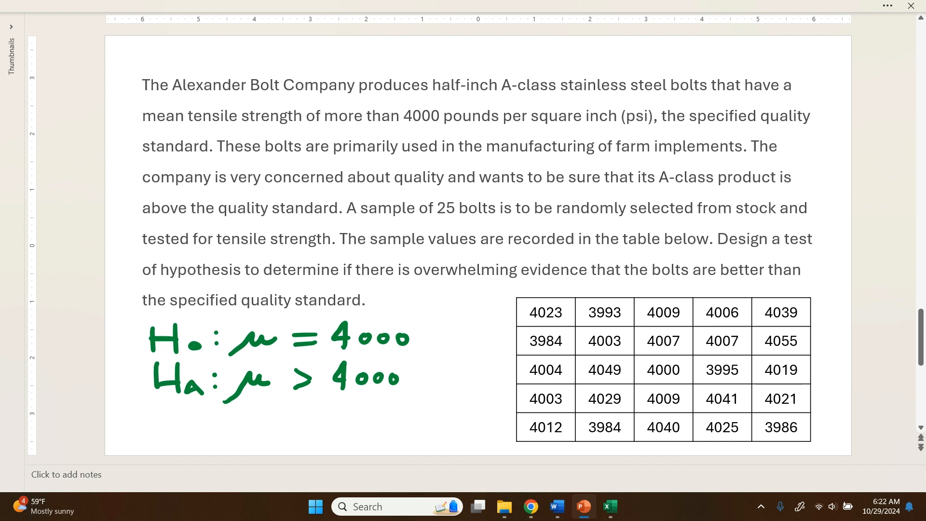
Step: Double-underline "25 bolts" in the paragraph and begin inking t-statistic below Ha
left_click_drag(500, 219, 438, 218)
left_click_drag(500, 223, 440, 223)
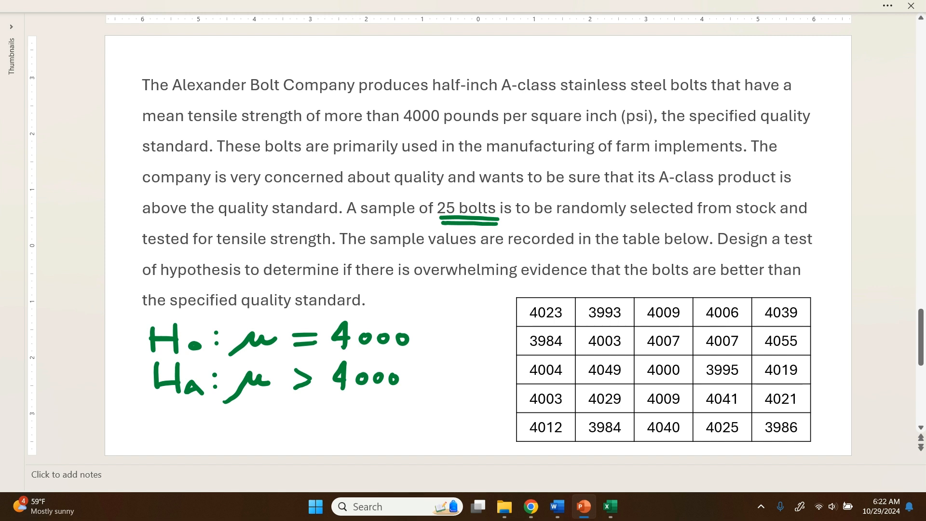
mouse_move(166, 416)
left_mouse_down()
mouse_move(175, 438)
mouse_move(176, 428)
mouse_move(220, 444)
left_mouse_up()
left_click_drag(214, 429, 248, 440)
Step: Finish handwriting "(t-statistic)" in parentheses beneath the hypotheses
mouse_move(257, 413)
left_mouse_down()
mouse_move(257, 445)
mouse_move(264, 428)
mouse_move(283, 441)
left_mouse_up()
mouse_move(304, 414)
left_mouse_down()
mouse_move(304, 443)
mouse_move(313, 428)
mouse_move(321, 440)
mouse_move(341, 440)
left_mouse_up()
left_click_drag(147, 410, 148, 445)
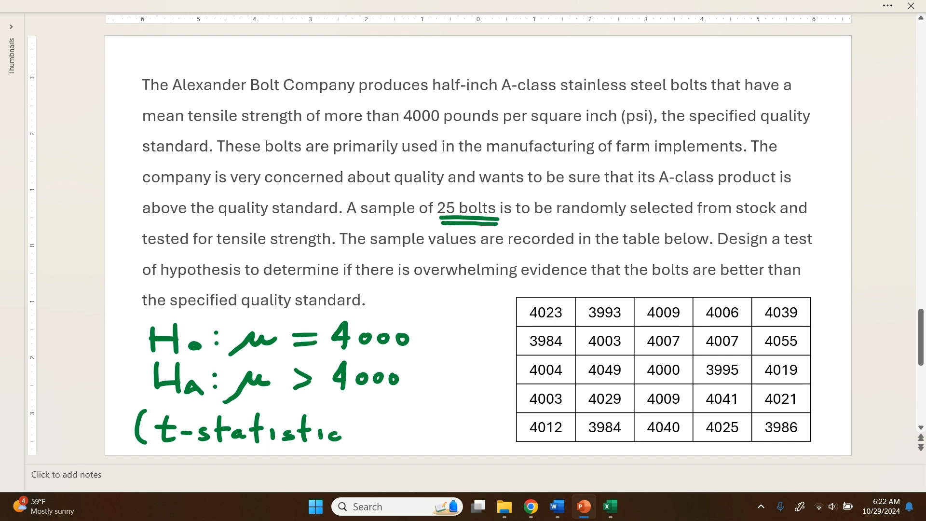
left_click_drag(356, 415, 358, 443)
Step: Switch to Rguroo and start a Mean Inference > One Population analysis with no dataset chosen
left_click(511, 445)
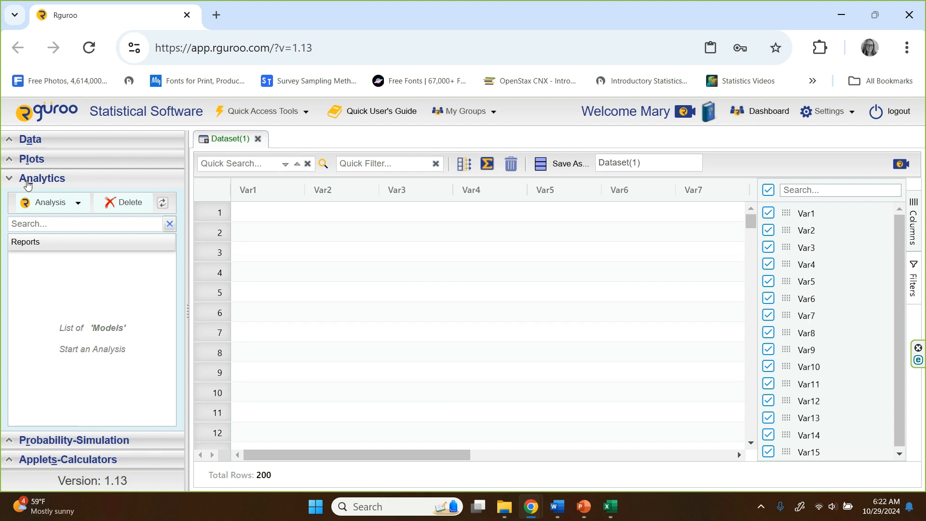
left_click(48, 206)
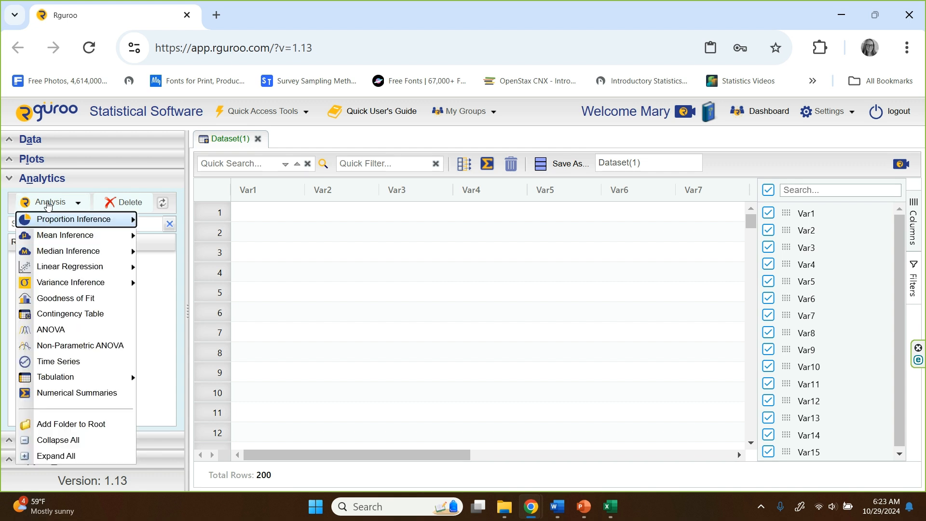
mouse_move(66, 235)
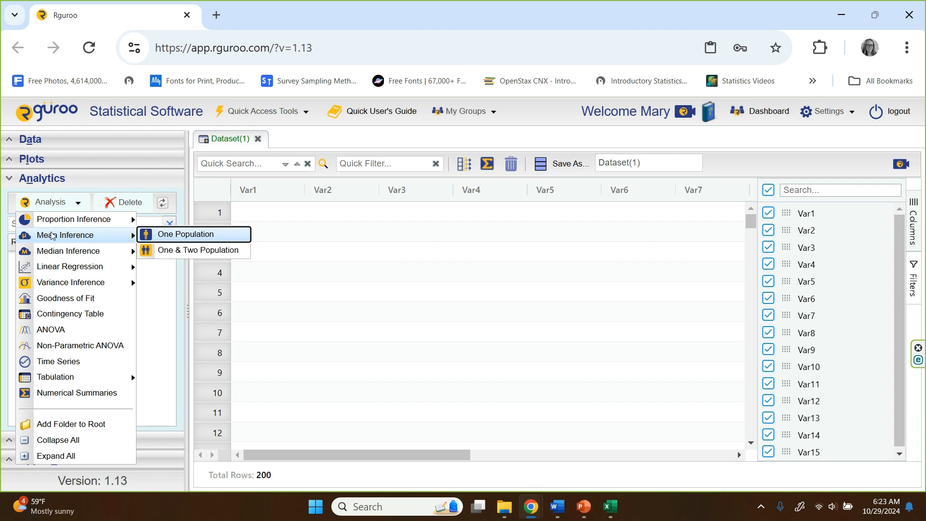
left_click(171, 235)
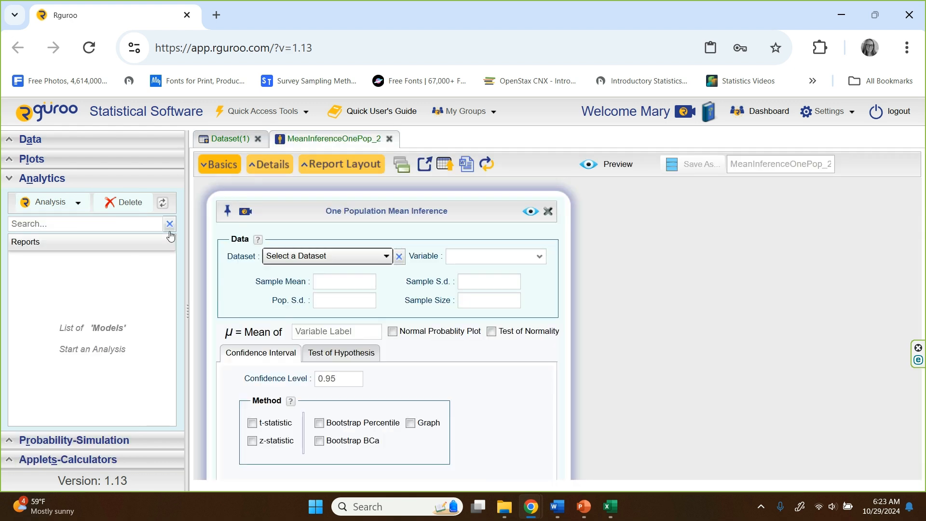
left_click(386, 257)
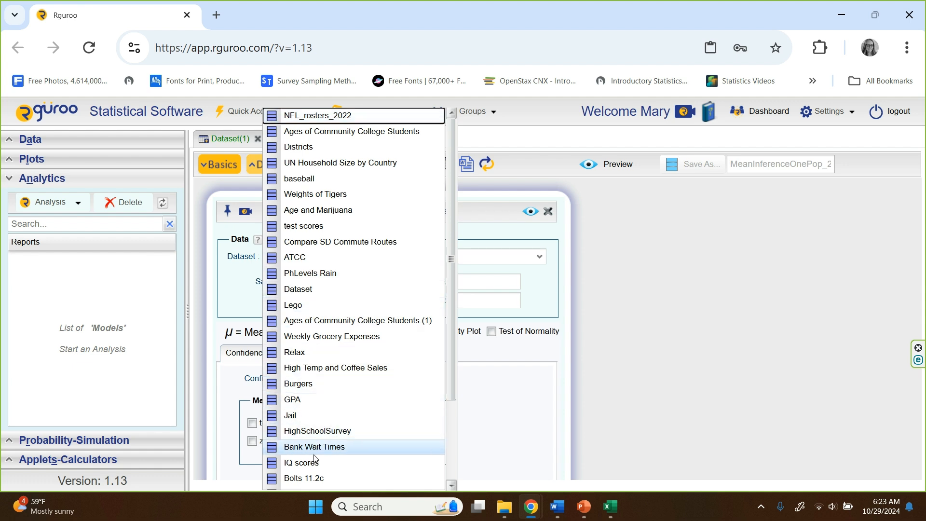
left_click(736, 351)
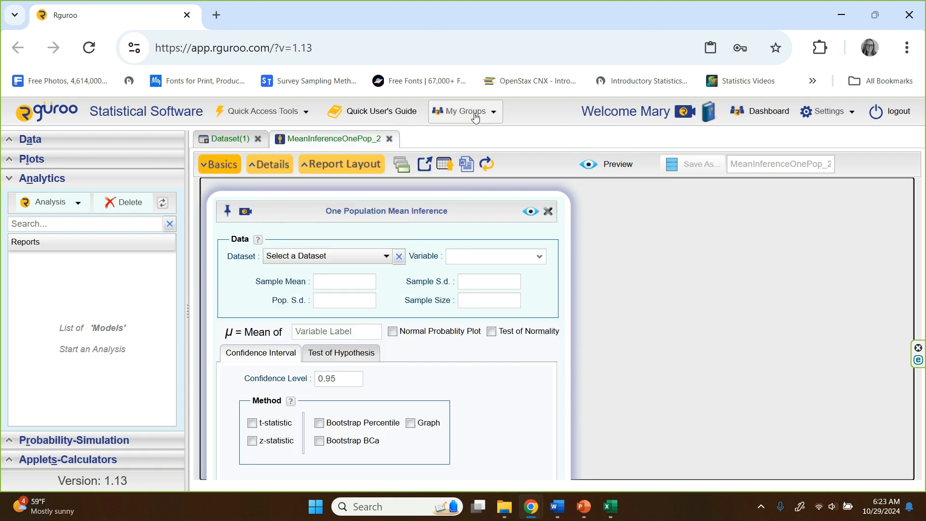
Step: Browse My Groups to the MATH 153 Online shared dataset repository
left_click(476, 117)
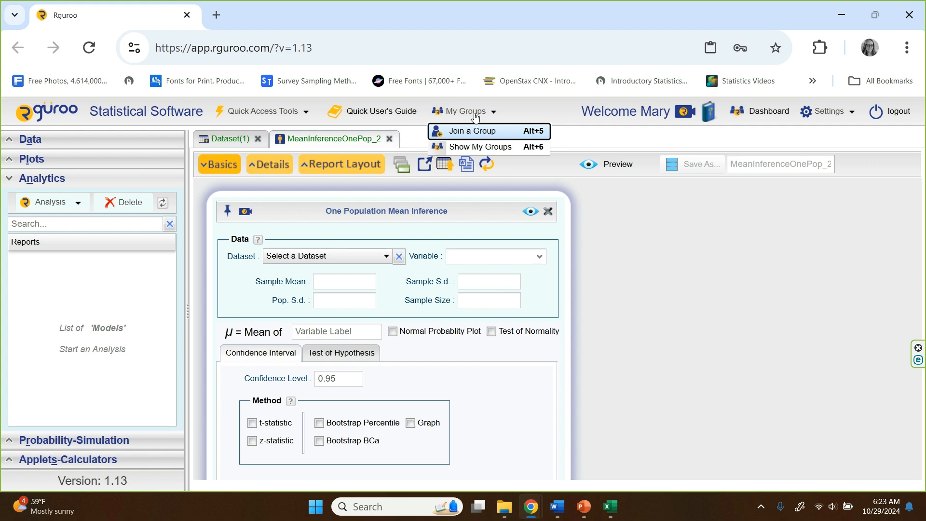
left_click(480, 146)
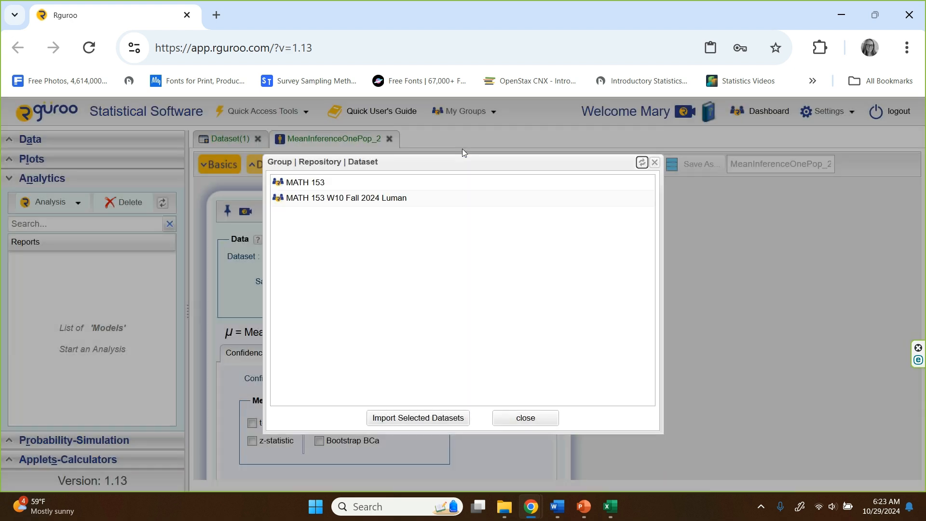
left_click(330, 184)
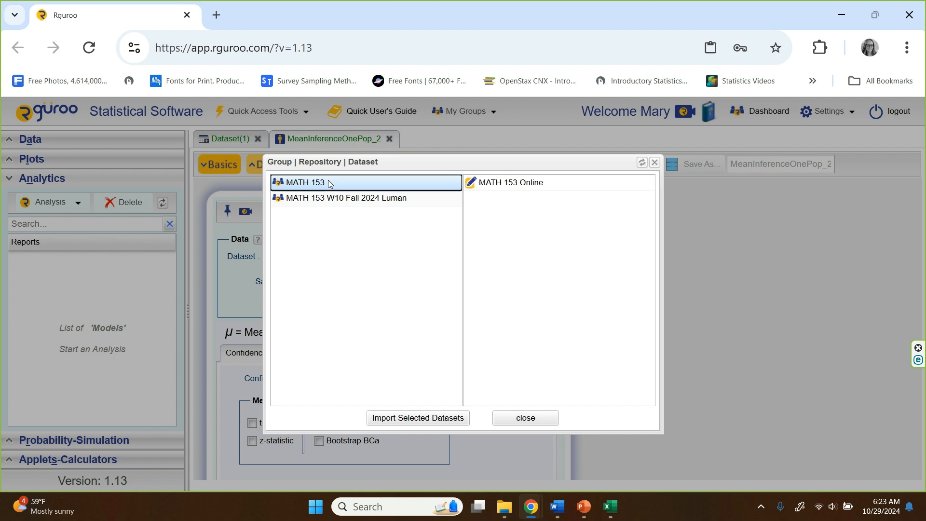
left_click(489, 187)
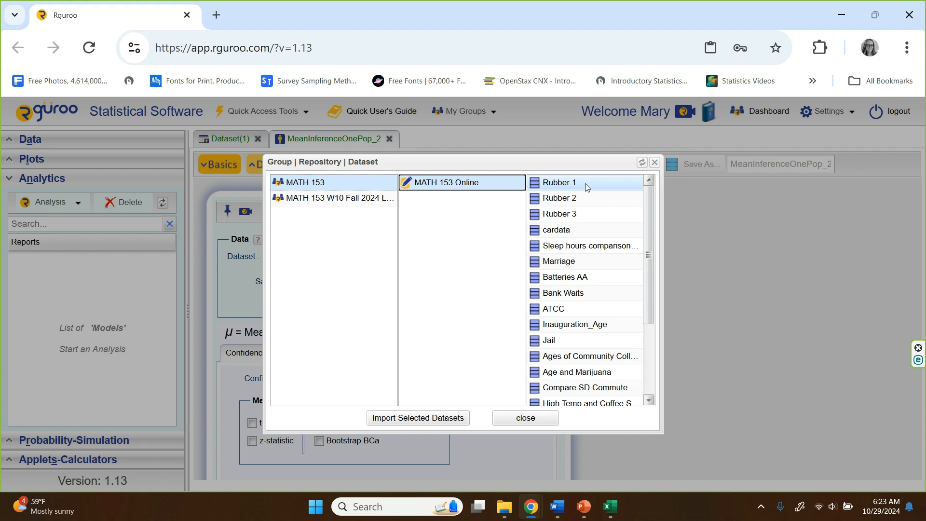
scroll(585, 350, "down", 3)
scroll(585, 350, "down", 1)
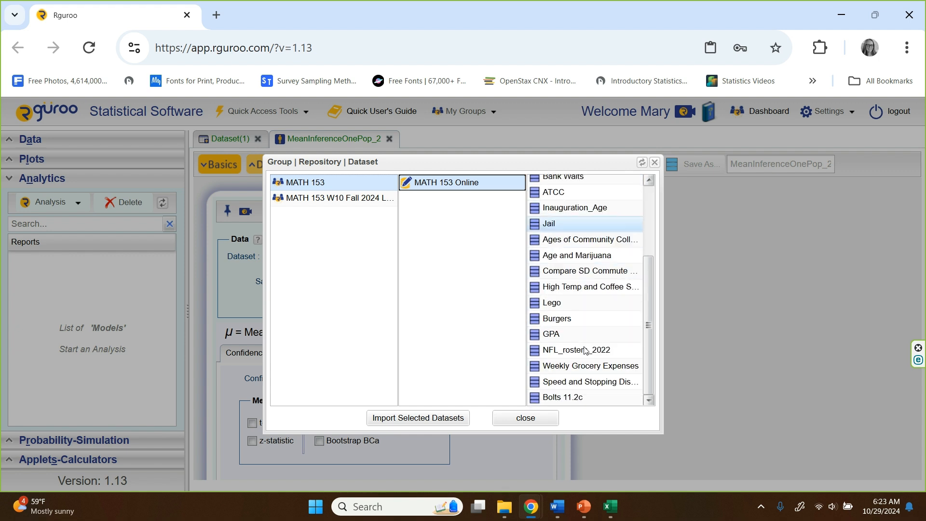
Step: Import the Bolts 11.2c dataset and close the group repository window
left_click(567, 398)
left_click(432, 418)
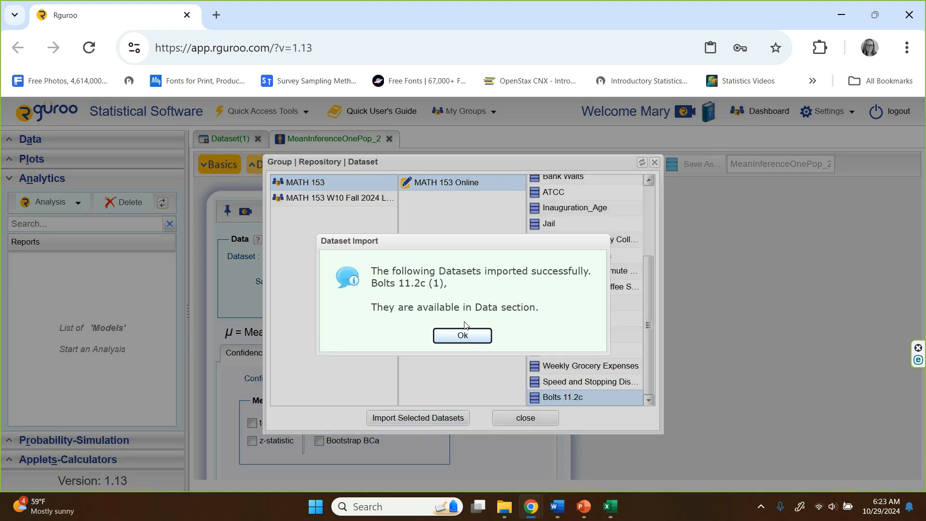
left_click(463, 336)
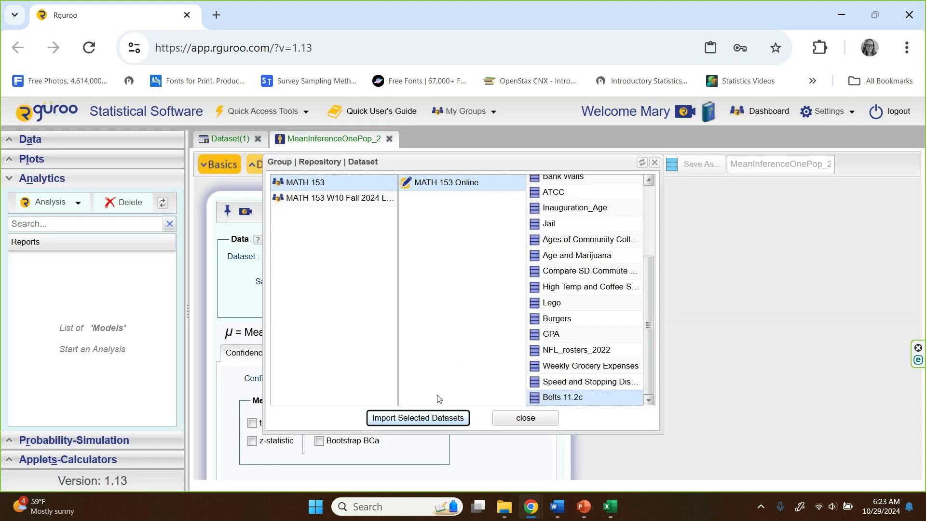
left_click(526, 418)
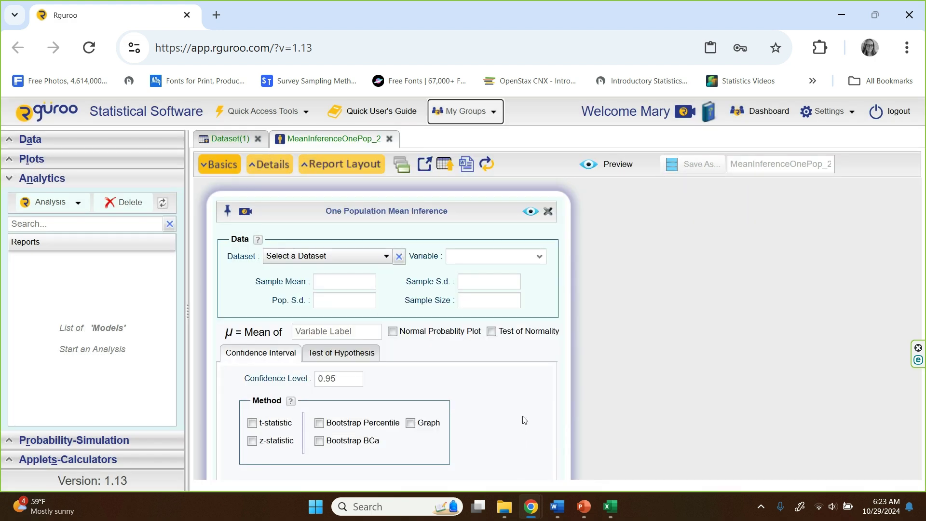
Step: Choose Bolts 11.2c and TensileStrength, giving mean 4013.72, s.d. 19.97, n = 25
left_click(387, 257)
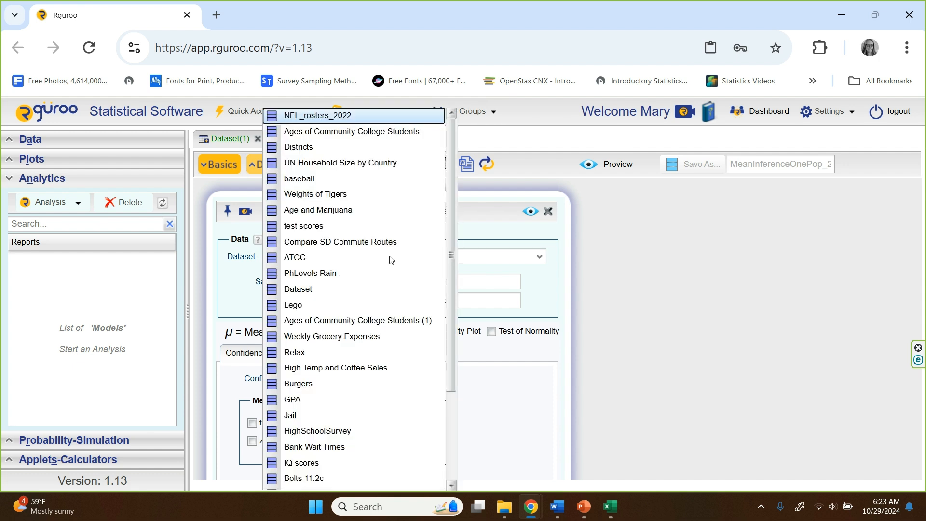
left_click(303, 480)
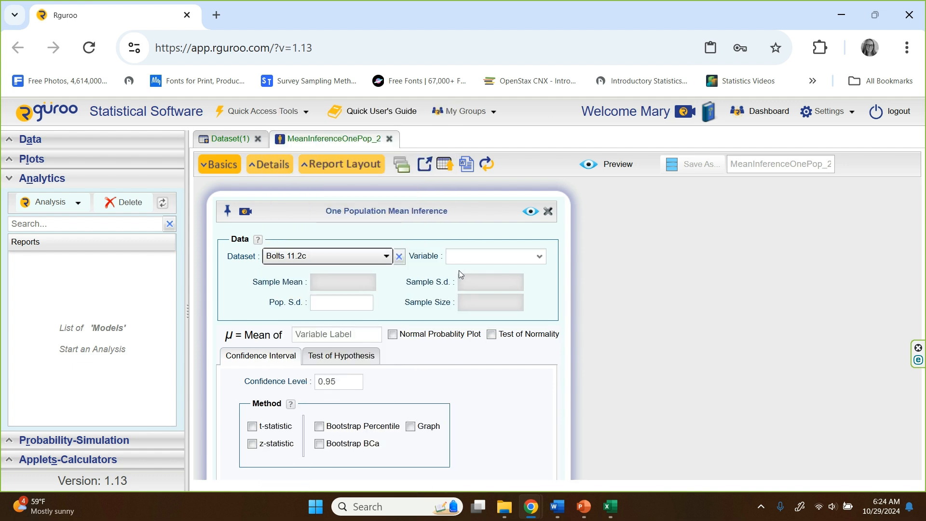
left_click(539, 257)
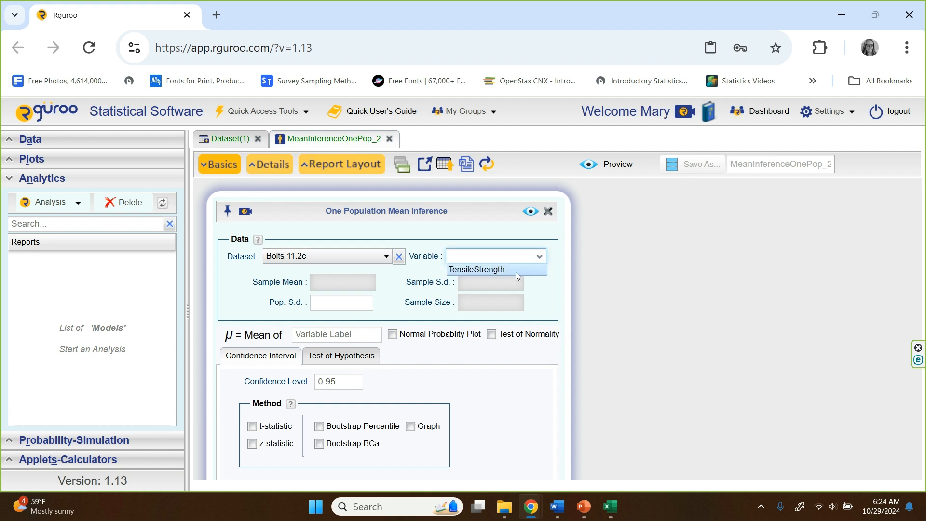
left_click(516, 272)
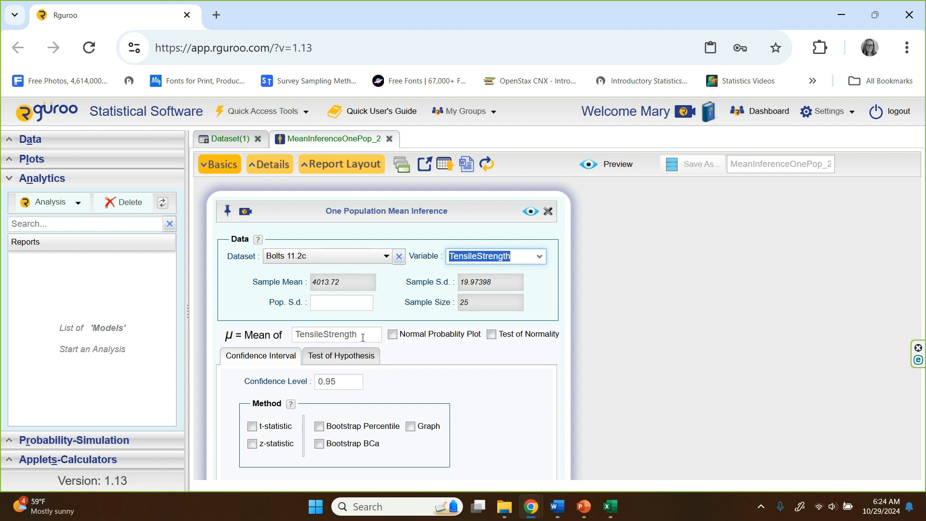
Step: Keep the mean label and bring up the Test of Hypothesis significance-level field
left_click_drag(360, 335, 273, 331)
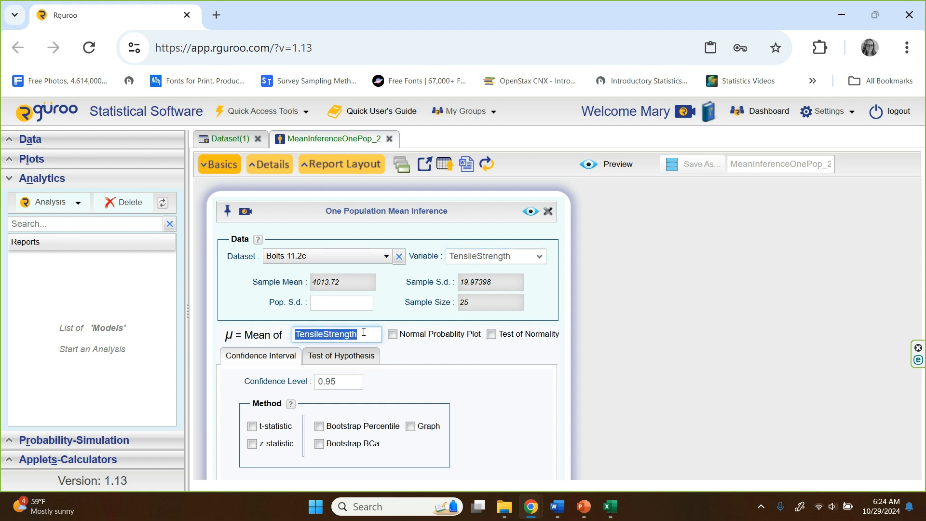
left_click(420, 356)
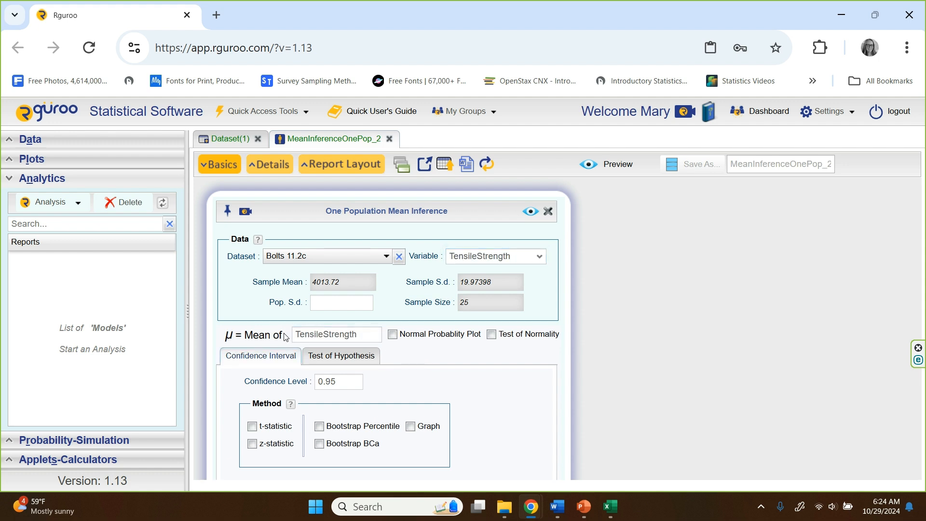
left_click(340, 361)
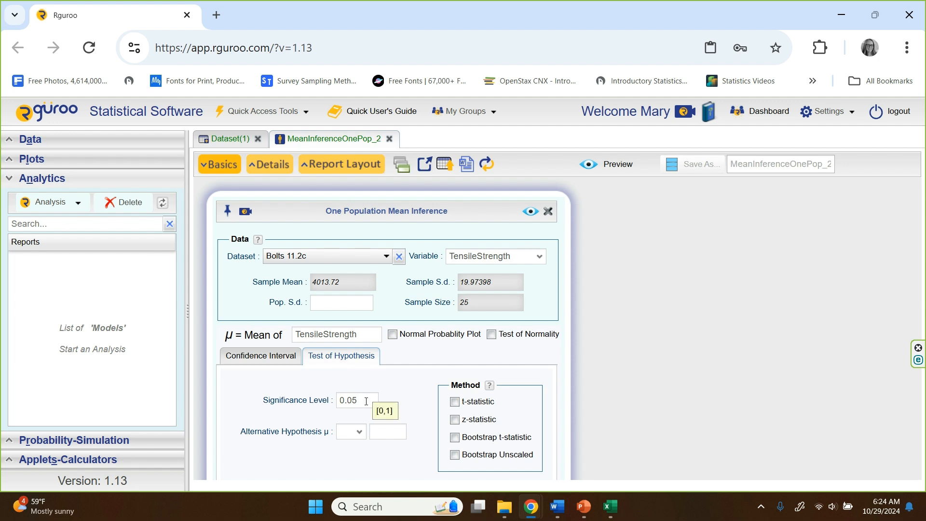
left_click(366, 401)
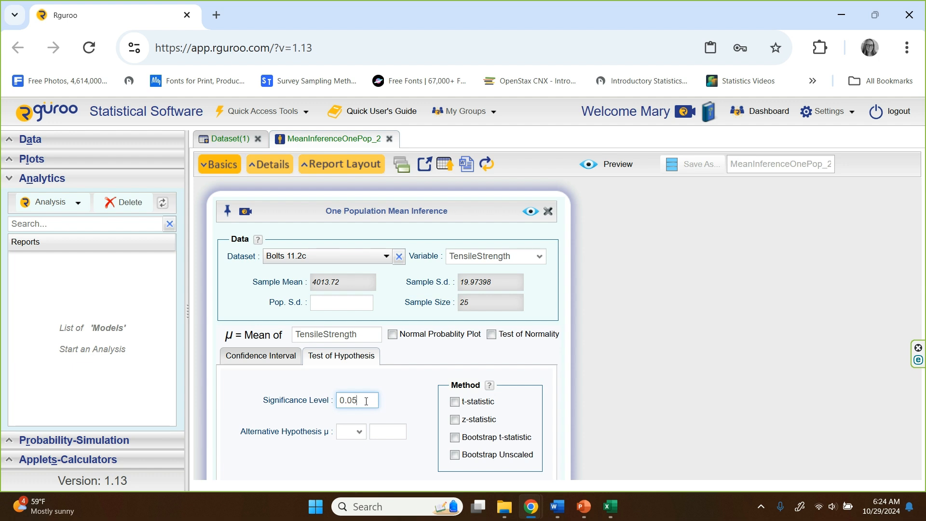
Step: Change the significance level from 0.05 to 0.01
key("BackSpace")
type("1")
Step: Set the alternative hypothesis to μ > 4000 and choose the t-statistic method
left_click(360, 433)
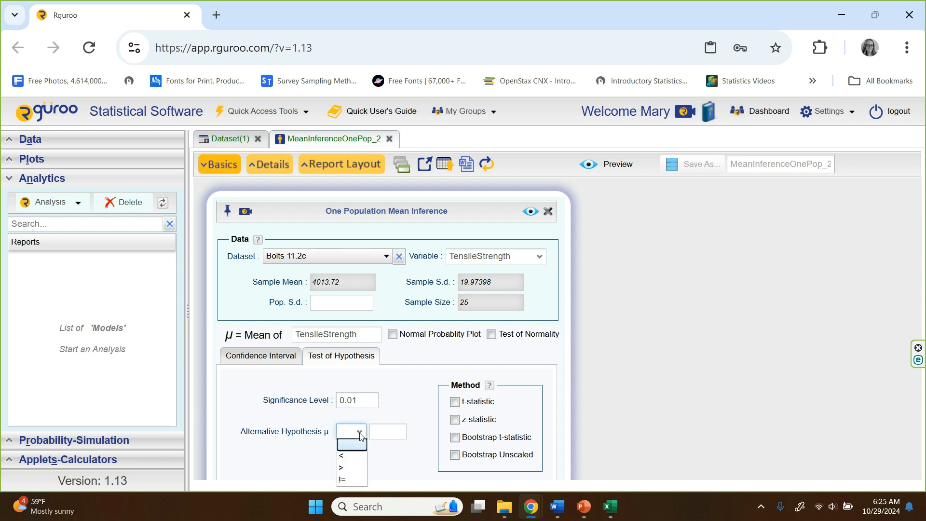
left_click(346, 468)
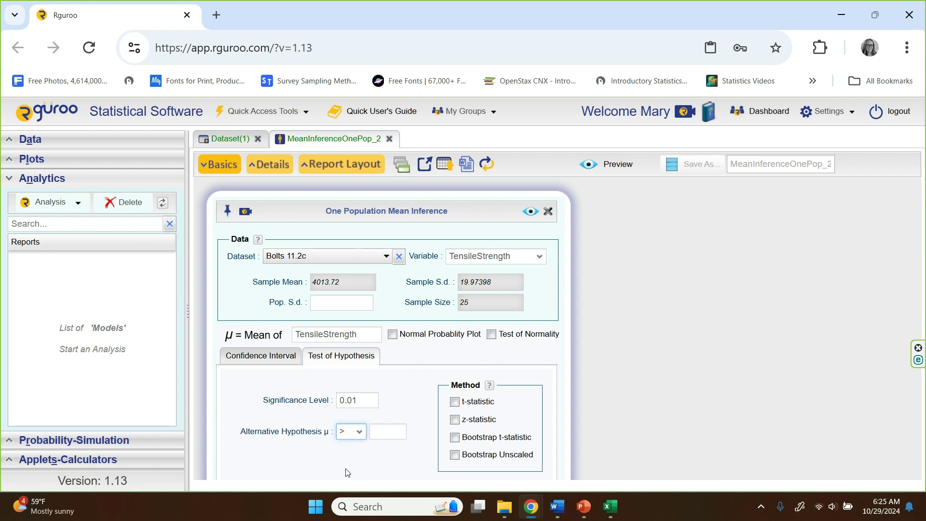
left_click(385, 431)
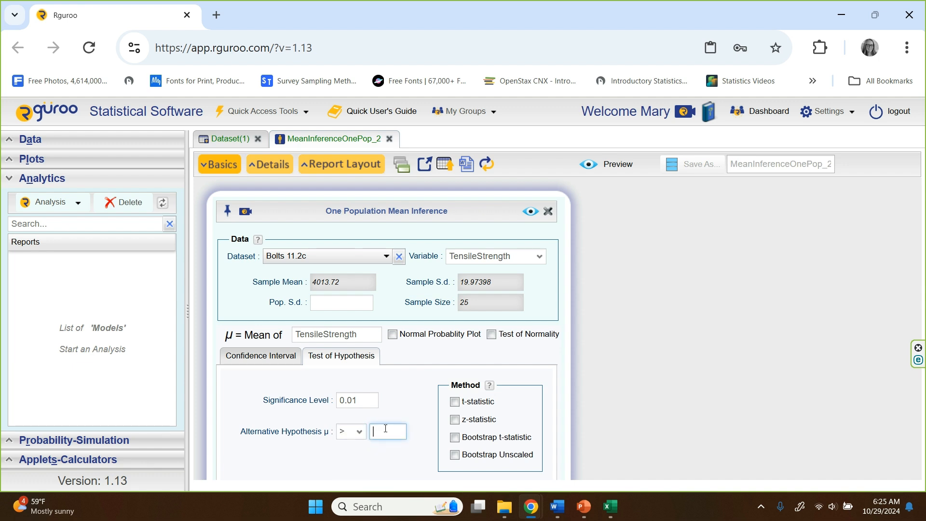
type("400")
type("0")
left_click(455, 403)
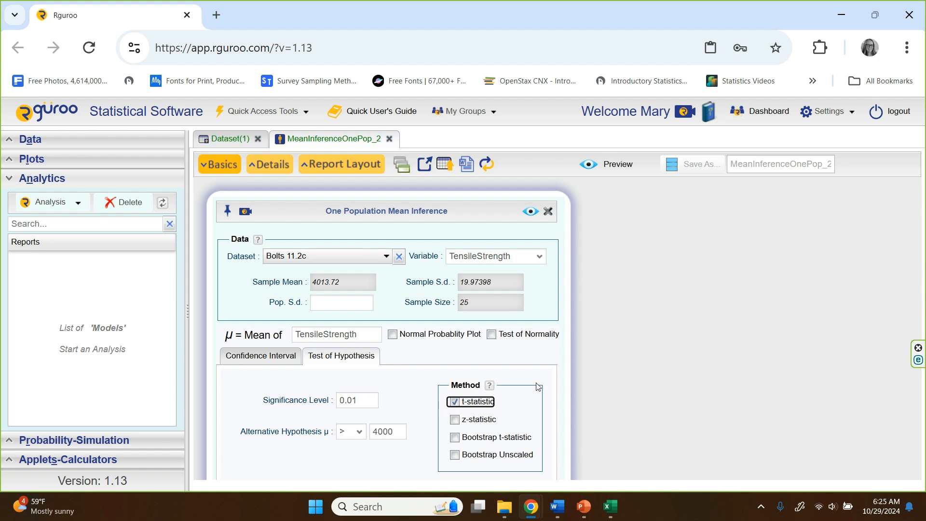
Step: Generate the t-test report showing Obs t Stat 3.43447 and P-value 0.00108294
left_click(533, 212)
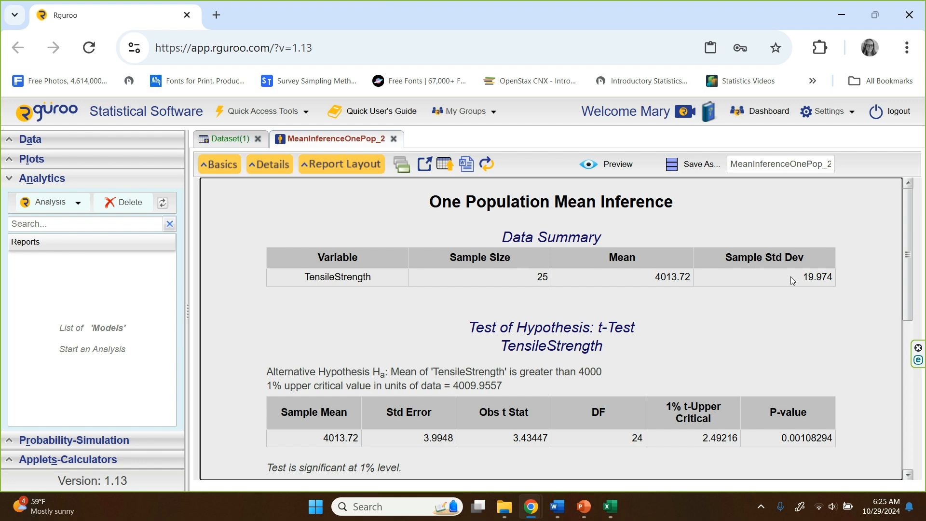
scroll(791, 276, "down", 2)
scroll(792, 277, "down", 1)
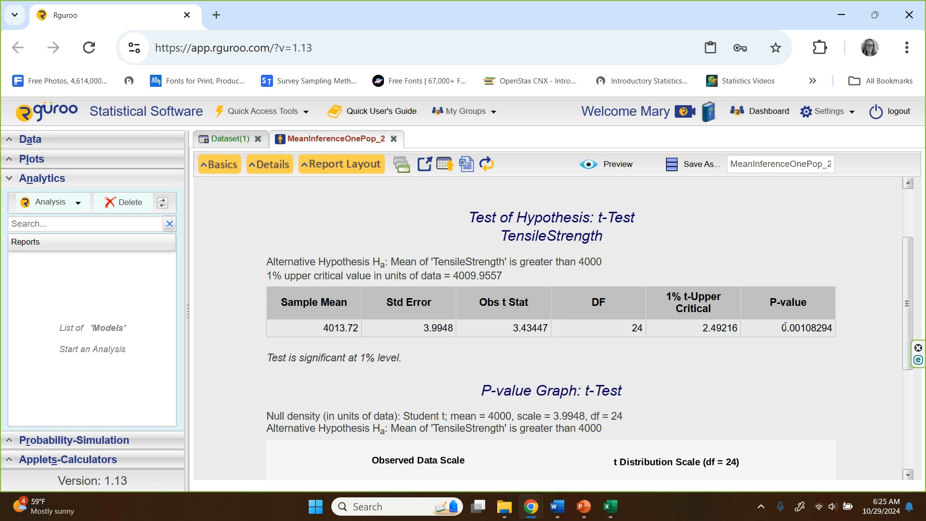
left_click_drag(782, 328, 819, 325)
scroll(729, 373, "down", 1)
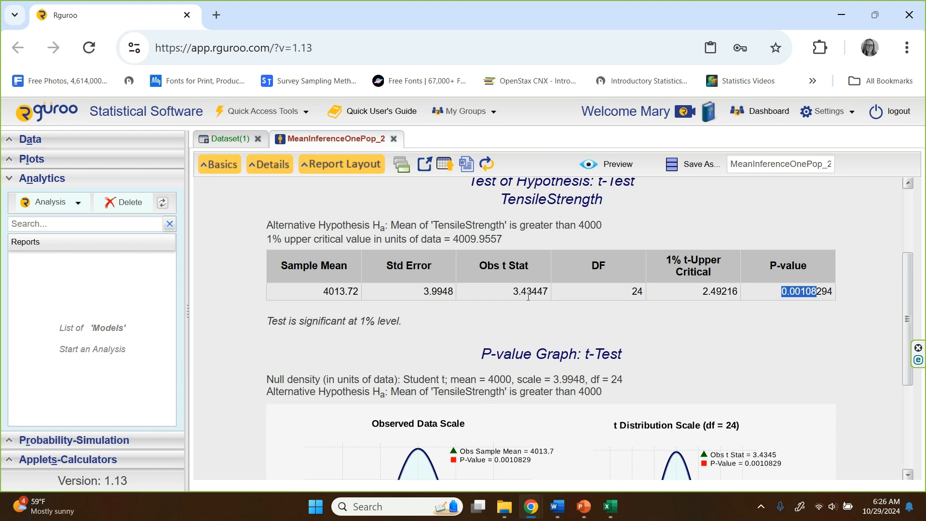
scroll(528, 296, "down", 3)
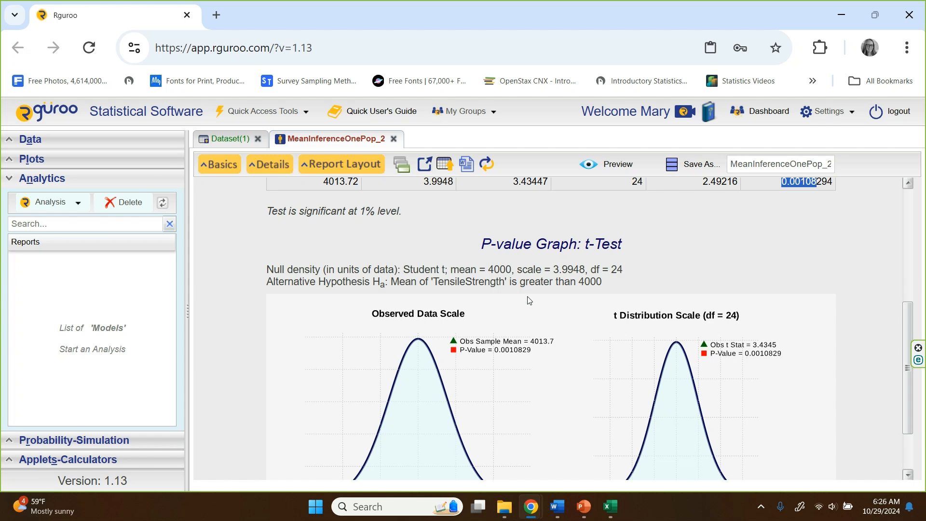
scroll(528, 296, "down", 2)
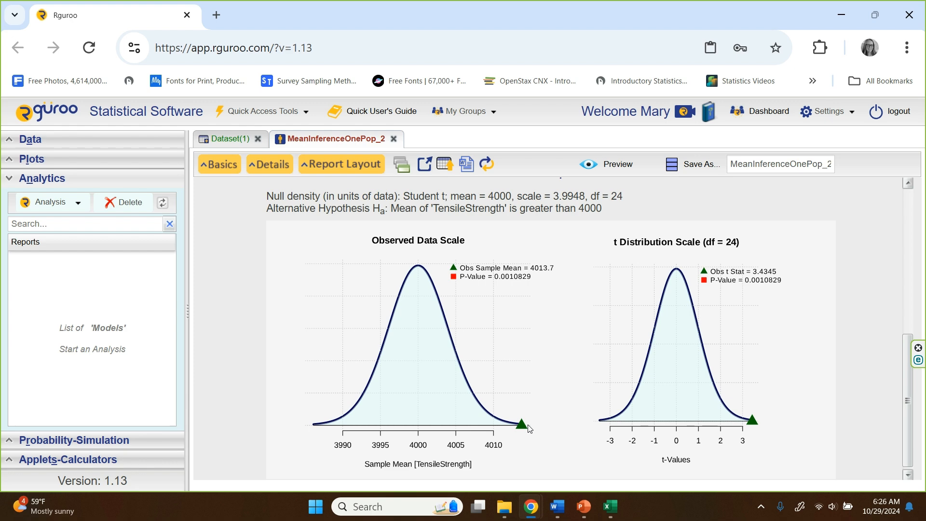
scroll(535, 431, "up", 1)
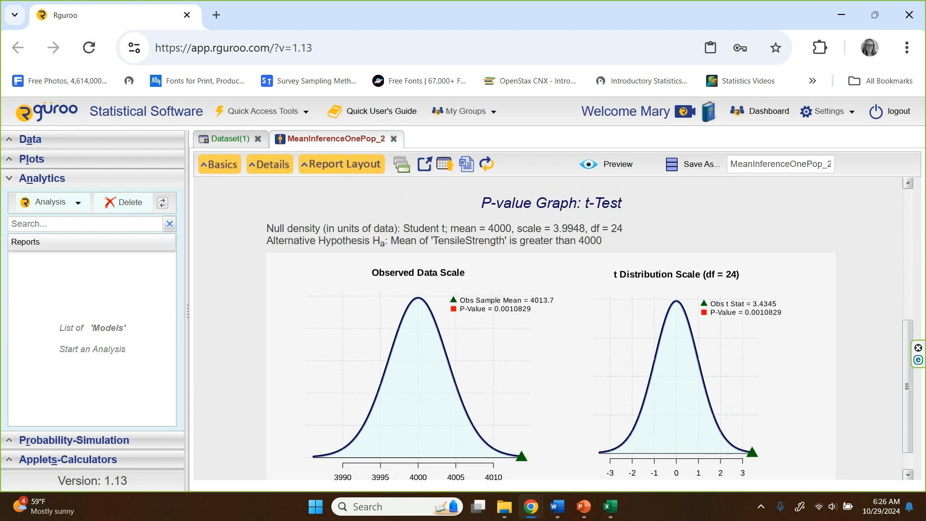
Step: Review the P-value graphs and switch back to PowerPoint on a new blank slide
left_click(580, 507)
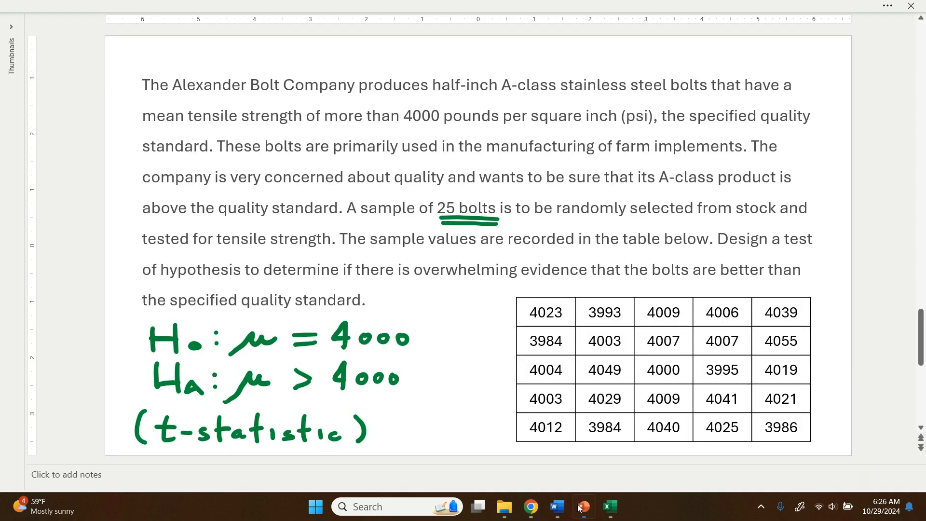
scroll(423, 430, "down", 1)
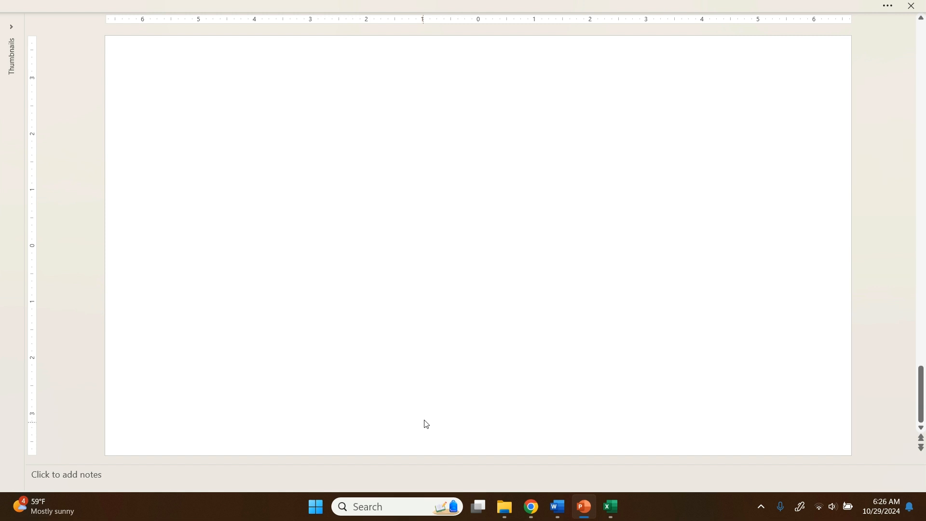
Step: Handwrite H0: μ = 4000 at the top left of the slide
left_click_drag(150, 69, 150, 106)
mouse_move(179, 69)
left_mouse_down()
mouse_move(180, 110)
mouse_move(182, 93)
left_mouse_up()
mouse_move(197, 97)
left_mouse_down()
mouse_move(194, 109)
mouse_move(203, 107)
left_mouse_up()
mouse_move(223, 88)
left_mouse_down()
mouse_move(225, 98)
mouse_move(309, 102)
mouse_move(354, 82)
left_mouse_up()
left_click_drag(334, 90, 354, 89)
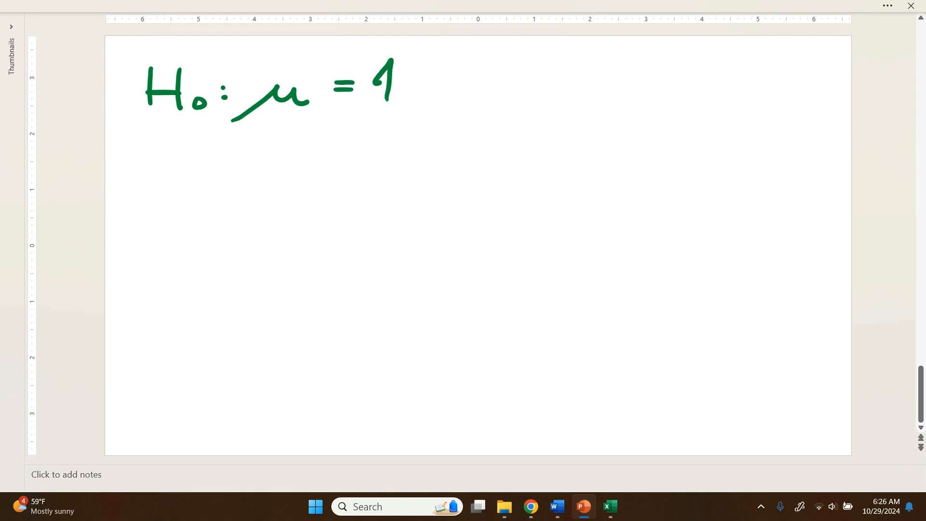
left_click_drag(372, 81, 482, 74)
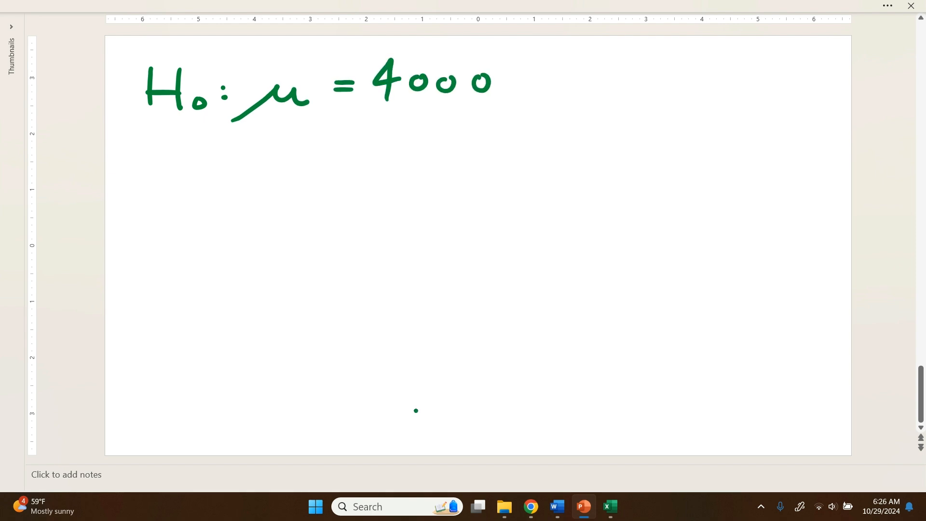
Step: Handwrite HA: μ > 4000 below the null hypothesis
left_click_drag(149, 132, 150, 155)
mouse_move(174, 130)
left_mouse_down()
mouse_move(175, 162)
mouse_move(179, 152)
mouse_move(207, 167)
mouse_move(201, 160)
left_mouse_up()
mouse_move(217, 145)
left_mouse_down()
mouse_move(221, 157)
mouse_move(275, 148)
mouse_move(302, 169)
mouse_move(341, 166)
left_mouse_up()
left_click_drag(395, 128, 395, 168)
left_click_drag(378, 152, 475, 140)
Step: Handwrite t-stat = 3.43 below the hypotheses
mouse_move(158, 238)
left_mouse_down()
mouse_move(179, 289)
mouse_move(178, 262)
mouse_move(203, 288)
left_mouse_up()
mouse_move(233, 239)
left_mouse_down()
mouse_move(241, 288)
mouse_move(243, 262)
mouse_move(269, 285)
left_mouse_up()
mouse_move(289, 244)
left_mouse_down()
mouse_move(290, 289)
mouse_move(302, 267)
mouse_move(403, 284)
left_mouse_up()
left_click_drag(417, 248, 418, 284)
mouse_move(407, 253)
left_mouse_down()
mouse_move(438, 269)
mouse_move(434, 281)
left_mouse_up()
Step: Handwrite p-value 0.0011 and an underlined α 0.01 beside it
mouse_move(173, 335)
left_mouse_down()
mouse_move(174, 360)
mouse_move(175, 349)
mouse_move(236, 336)
mouse_move(258, 347)
mouse_move(322, 345)
mouse_move(174, 361)
left_mouse_up()
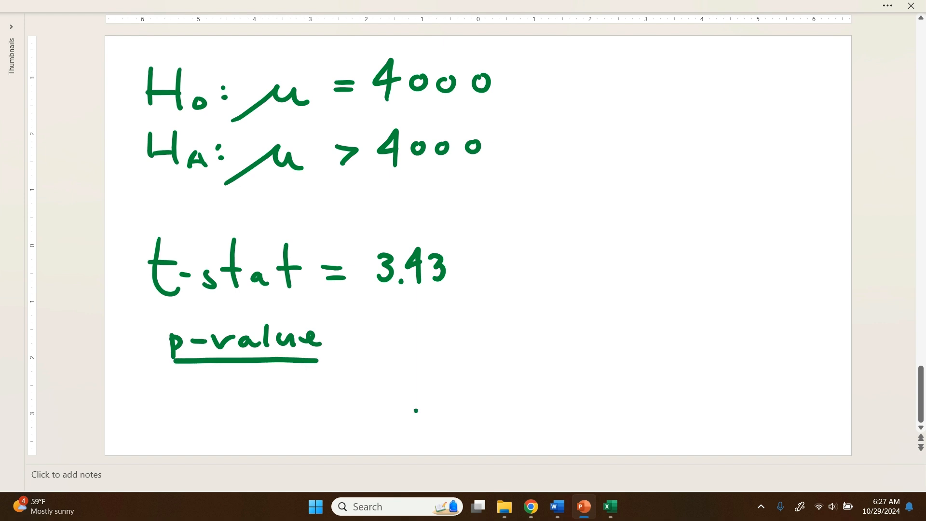
mouse_move(201, 384)
left_mouse_down()
mouse_move(204, 400)
mouse_move(292, 404)
left_mouse_up()
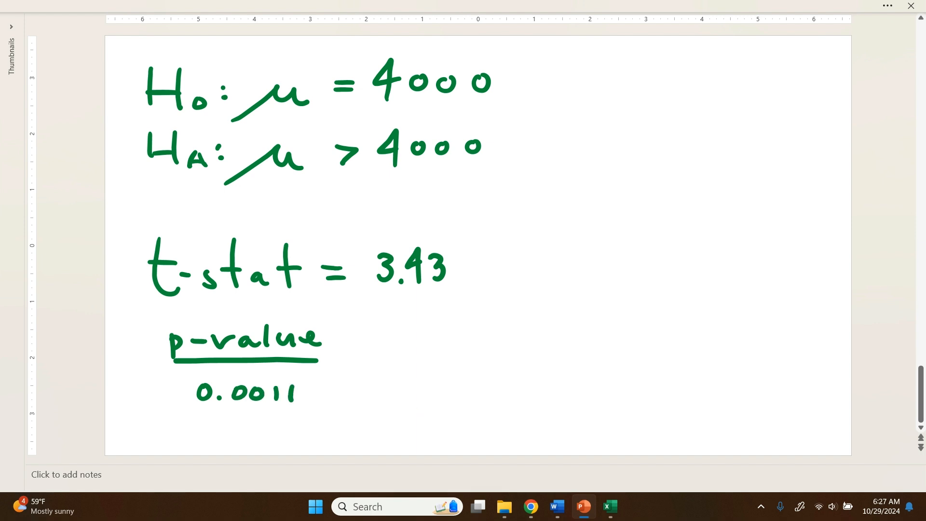
mouse_move(453, 320)
left_mouse_down()
mouse_move(424, 349)
mouse_move(434, 388)
mouse_move(481, 393)
left_mouse_up()
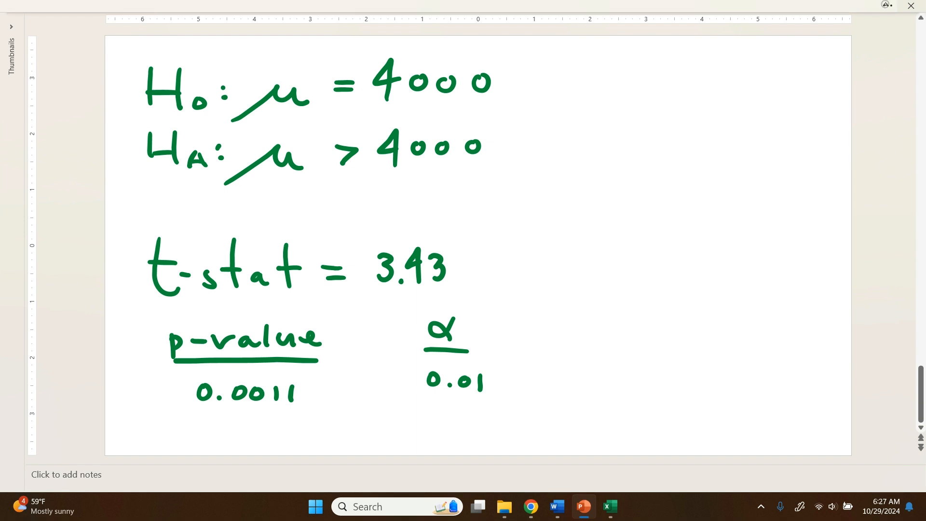
Step: Select the red pen from the Draw ribbon and return to the full-slide view
left_click(887, 6)
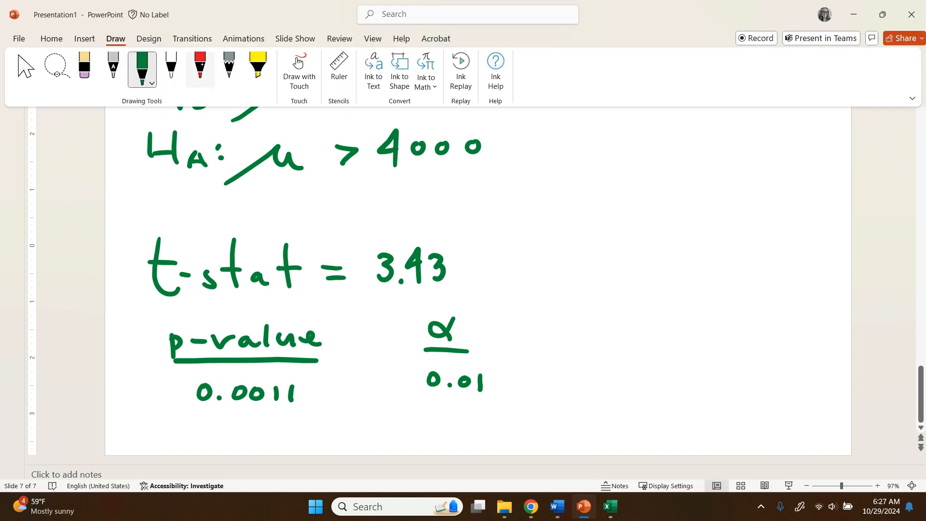
left_click(200, 67)
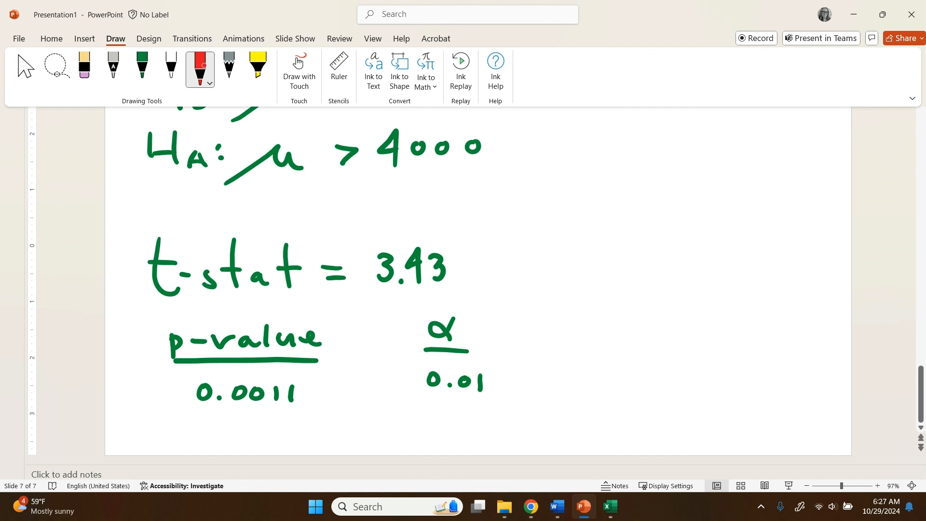
key("ctrl+F1")
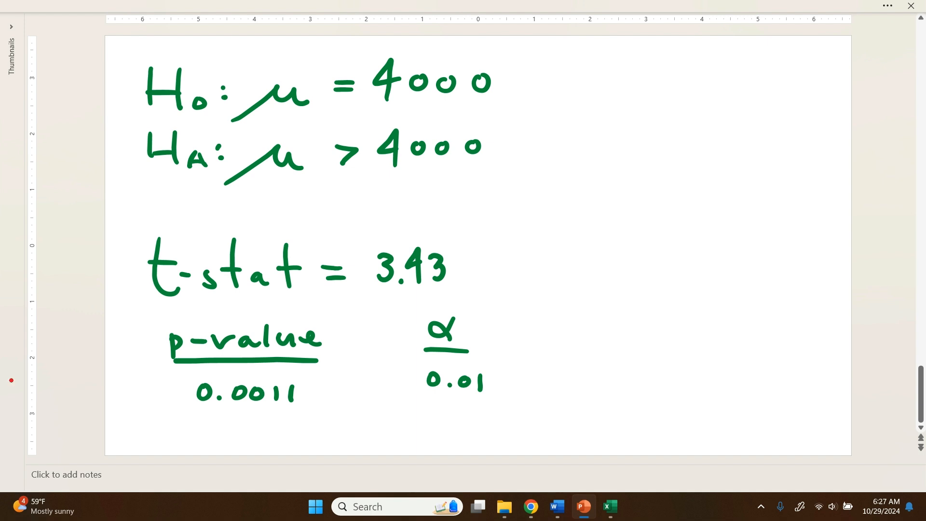
Step: Draw '0.0011 < 0.01 → REJECT H0' in red ink beneath the p-value
mouse_move(377, 373)
left_mouse_down()
mouse_move(345, 391)
mouse_move(381, 405)
left_mouse_up()
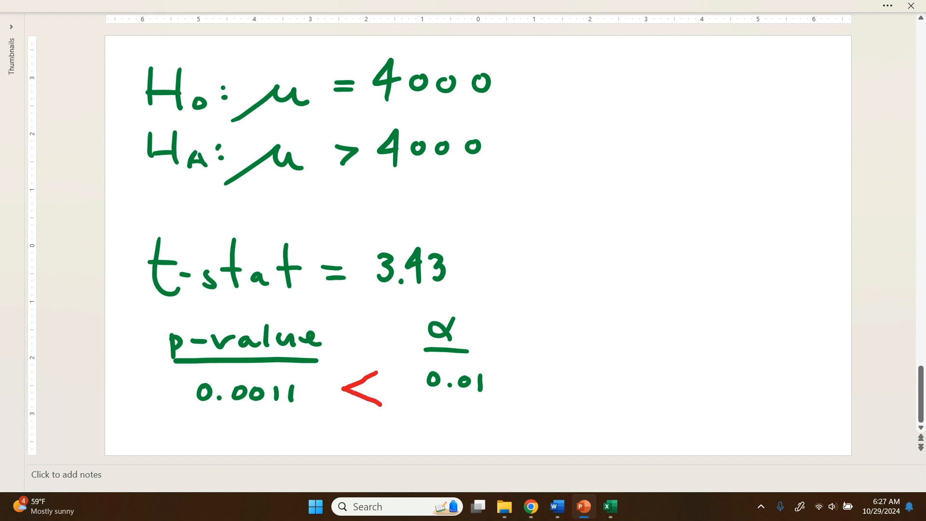
left_click_drag(508, 385, 616, 394)
mouse_move(619, 374)
left_mouse_down()
mouse_move(647, 397)
mouse_move(632, 401)
left_mouse_up()
mouse_move(656, 372)
left_mouse_down()
mouse_move(656, 391)
mouse_move(713, 374)
mouse_move(702, 391)
left_mouse_up()
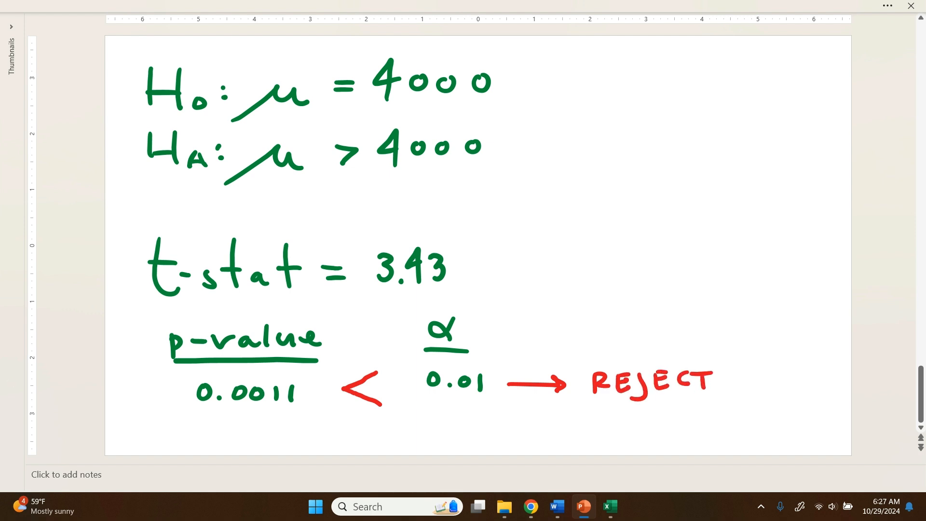
mouse_move(744, 361)
left_mouse_down()
mouse_move(746, 391)
mouse_move(767, 401)
left_mouse_up()
mouse_move(754, 381)
left_mouse_down()
mouse_move(775, 381)
mouse_move(744, 383)
mouse_move(783, 390)
left_mouse_up()
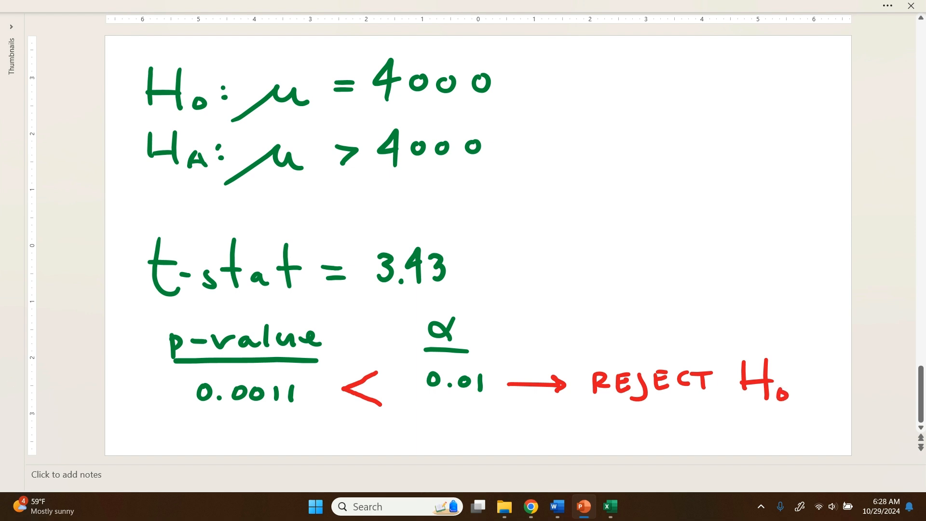
Step: Strike through the H0 line and circle HA in red
left_click_drag(514, 79, 139, 96)
mouse_move(492, 113)
left_mouse_down()
mouse_move(196, 123)
mouse_move(131, 152)
mouse_move(275, 174)
mouse_move(467, 161)
mouse_move(515, 137)
mouse_move(485, 115)
left_mouse_up()
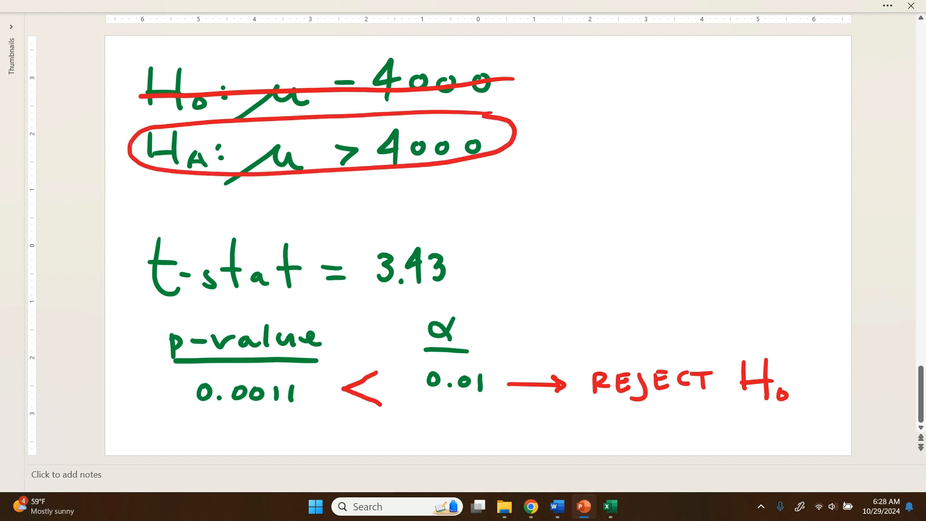